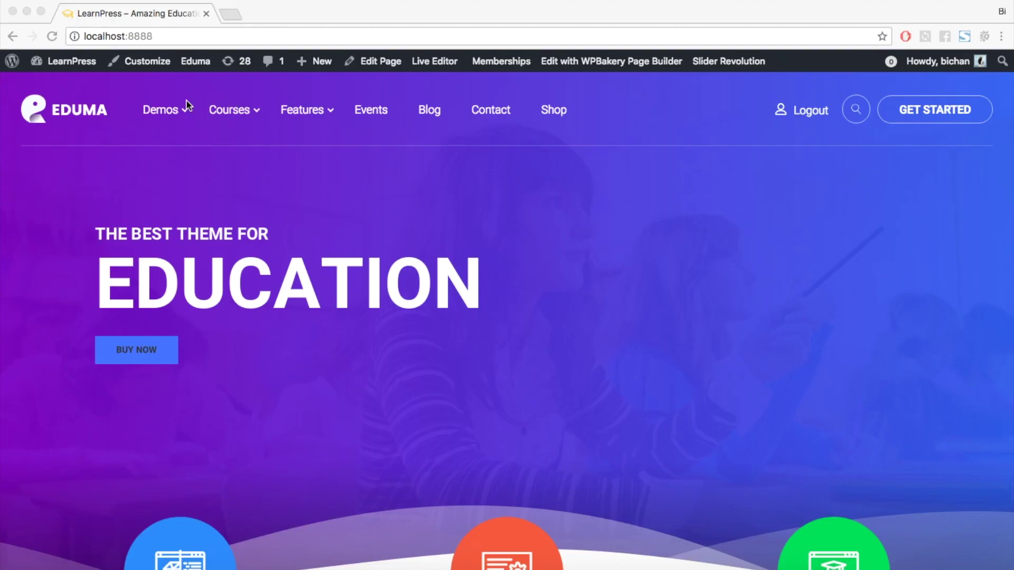
pyautogui.scroll(-1, 187, 104)
# - Upload and install learnpress-gradebook.3.0.4.zip via Plugins > Add New, then activate it
pyautogui.click(78, 71)
pyautogui.moveTo(65, 61)
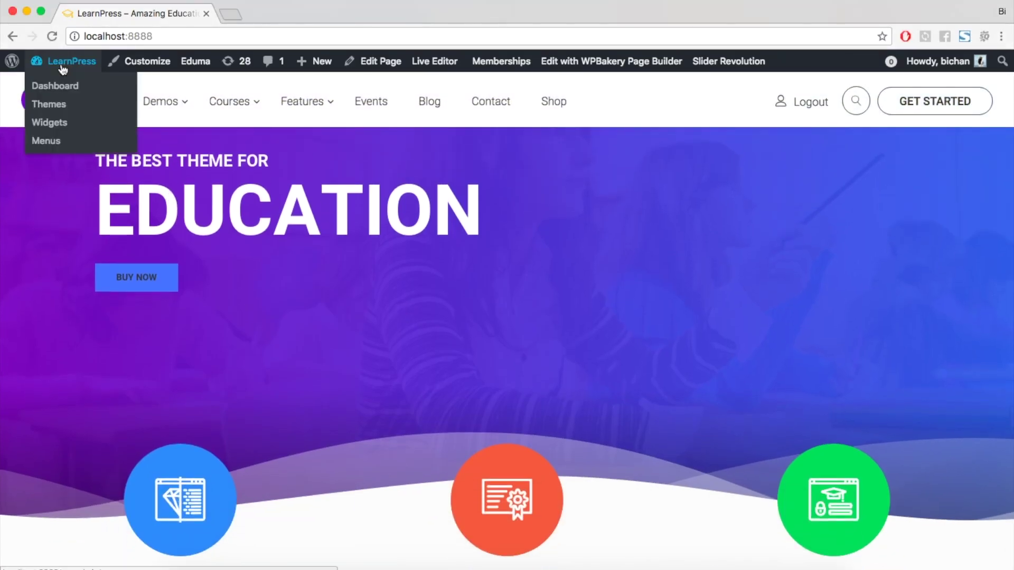
pyautogui.click(55, 87)
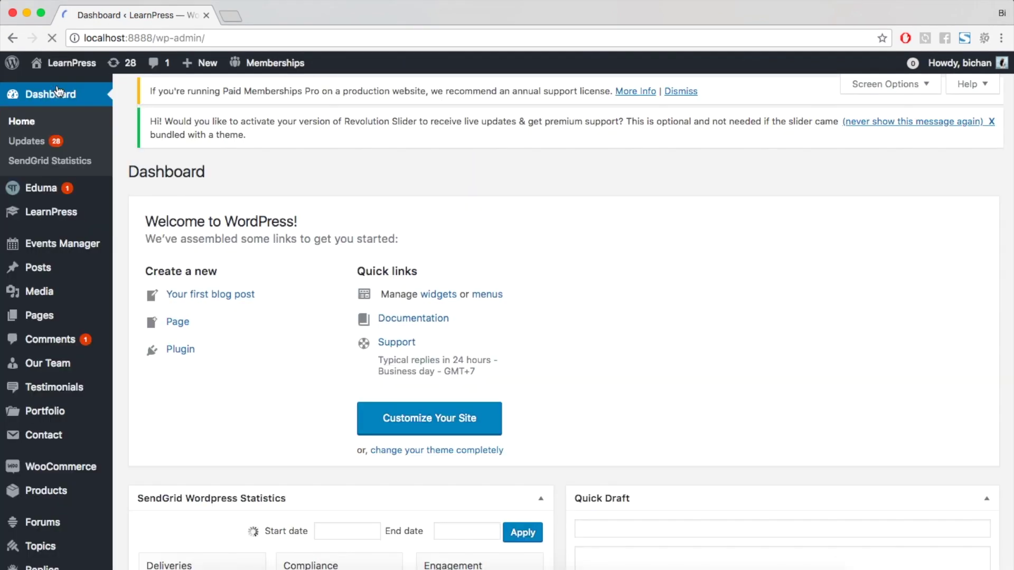
pyautogui.scroll(-3, 41, 275)
pyautogui.moveTo(38, 402)
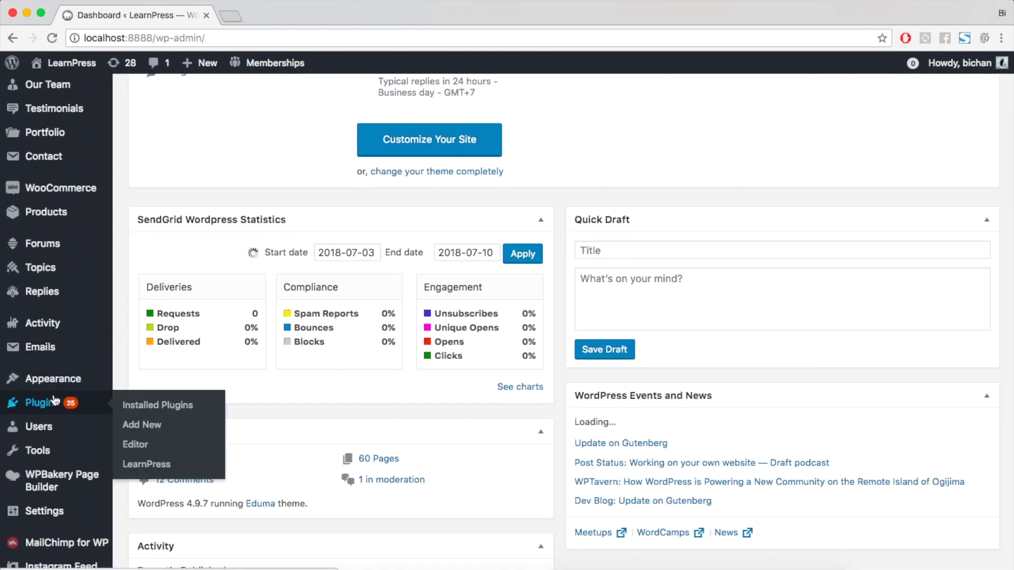
pyautogui.click(134, 426)
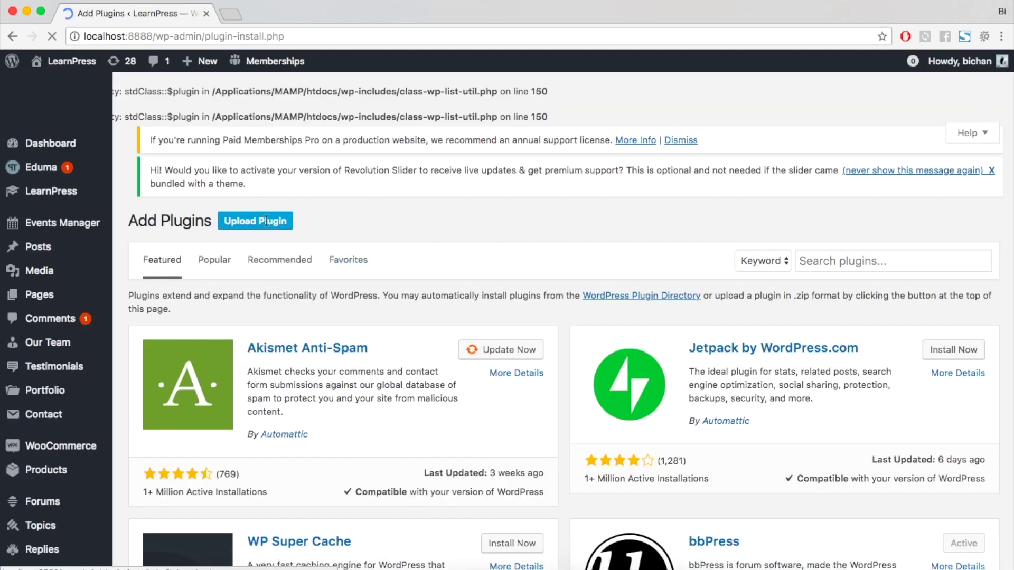
pyautogui.click(255, 191)
pyautogui.click(455, 359)
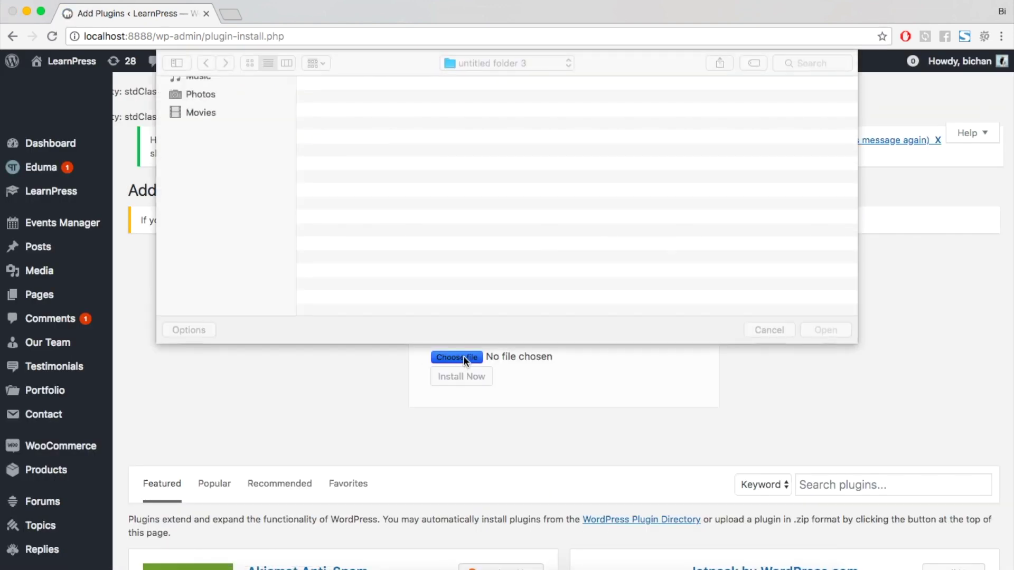
pyautogui.scroll(1, 393, 182)
pyautogui.doubleClick(393, 111)
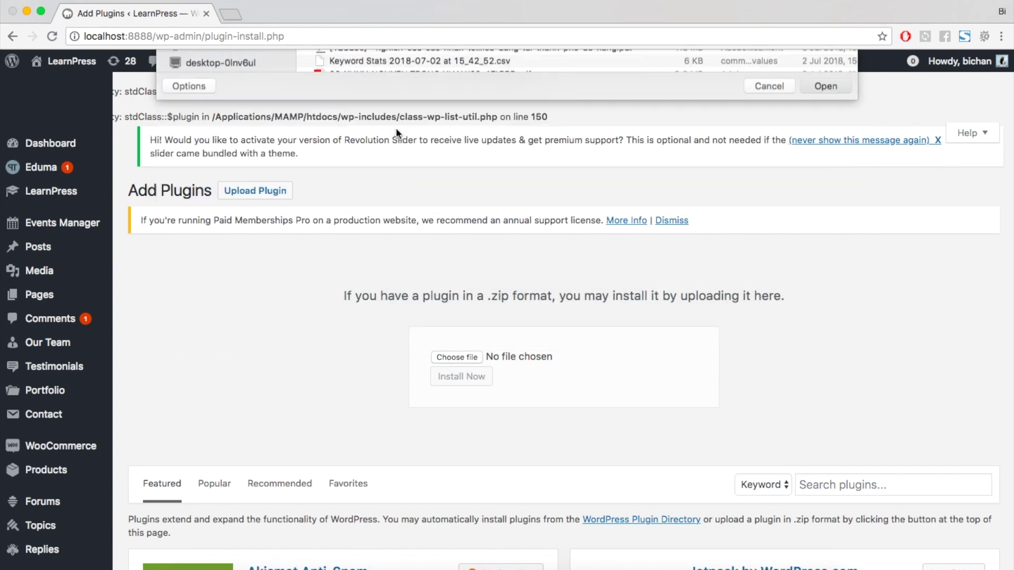
pyautogui.click(462, 376)
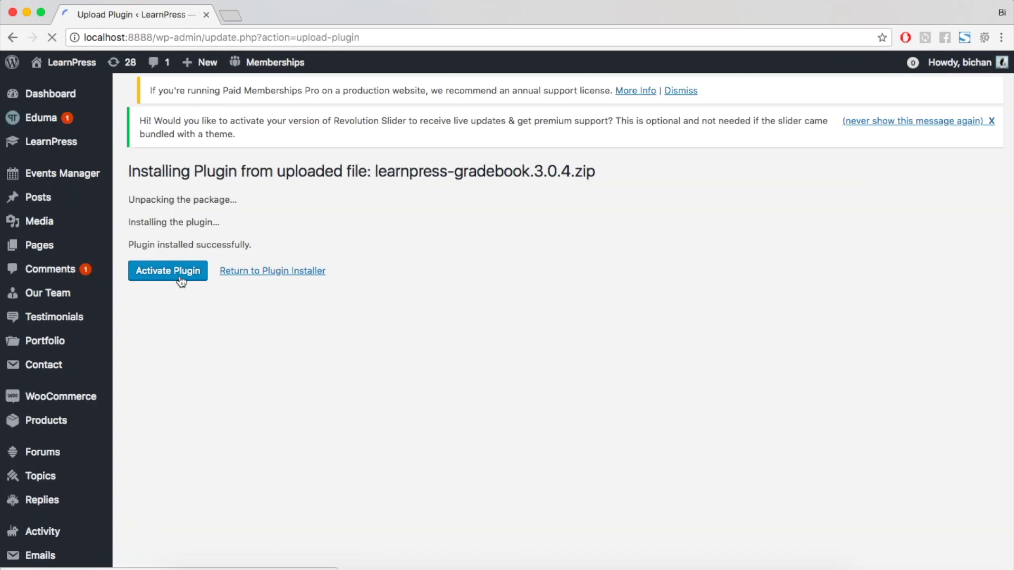
pyautogui.click(156, 273)
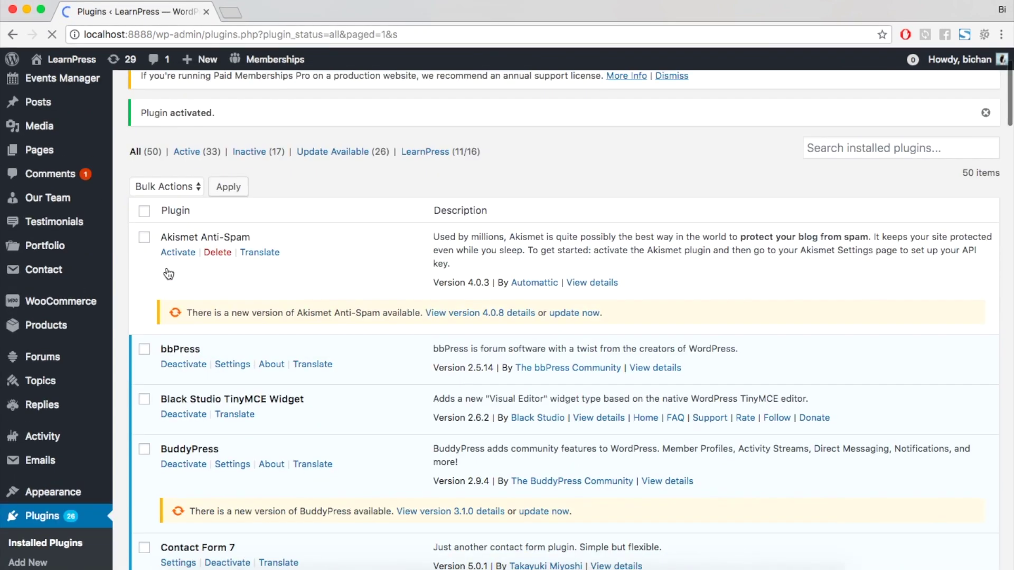
pyautogui.scroll(-10, 168, 272)
pyautogui.scroll(-12, 168, 271)
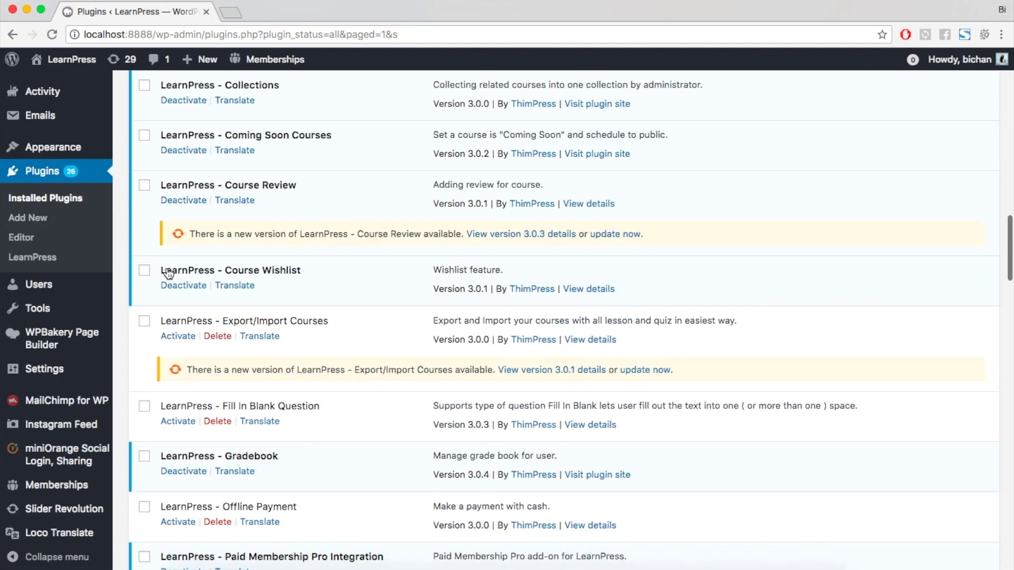
pyautogui.scroll(-1, 168, 274)
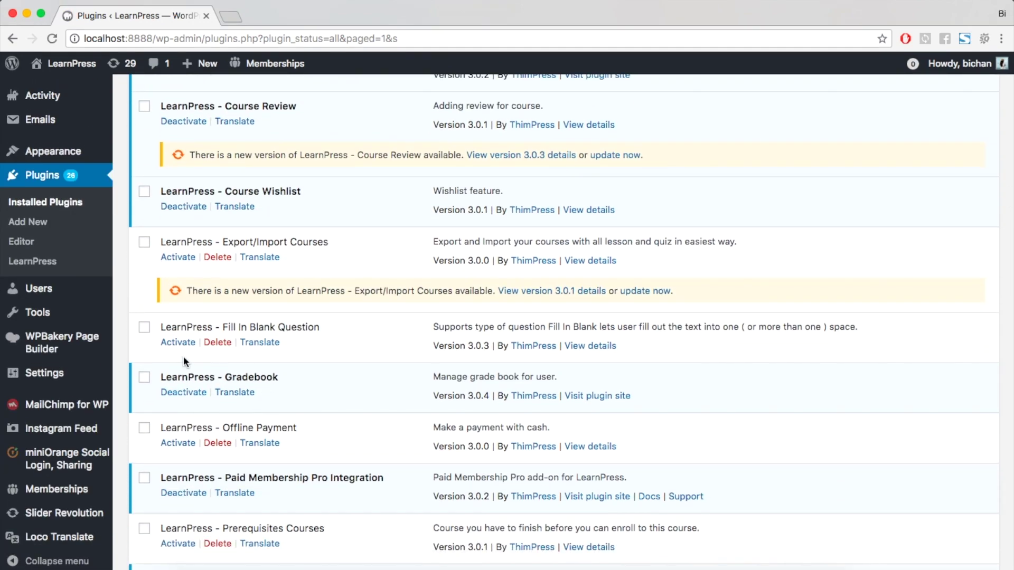
pyautogui.scroll(4, 119, 264)
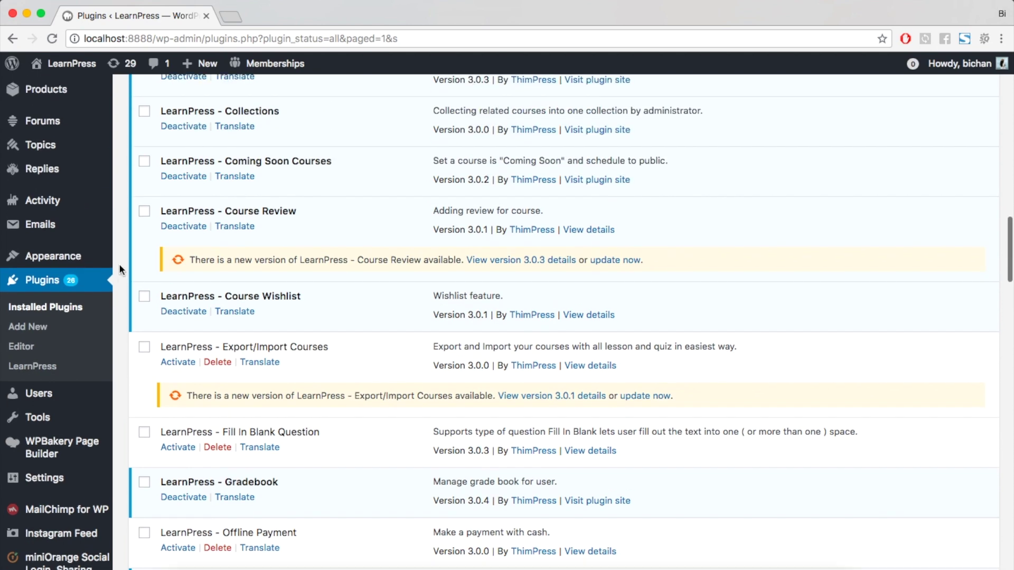
pyautogui.scroll(4, 119, 264)
pyautogui.scroll(3, 119, 264)
pyautogui.scroll(3, 119, 263)
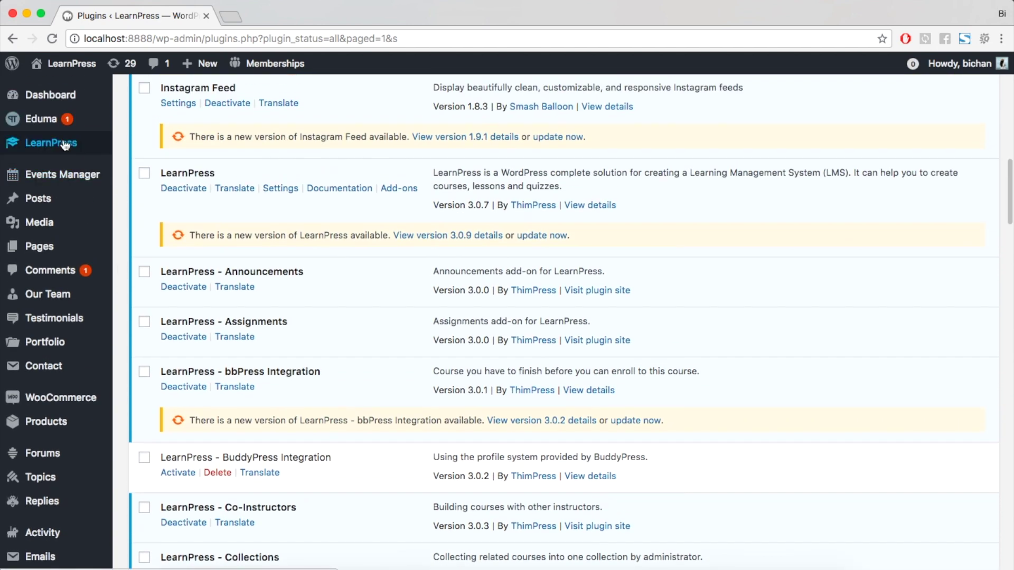
# - Open the LearnPress Courses list, which now shows a Gradebook column
pyautogui.moveTo(51, 143)
pyautogui.click(142, 146)
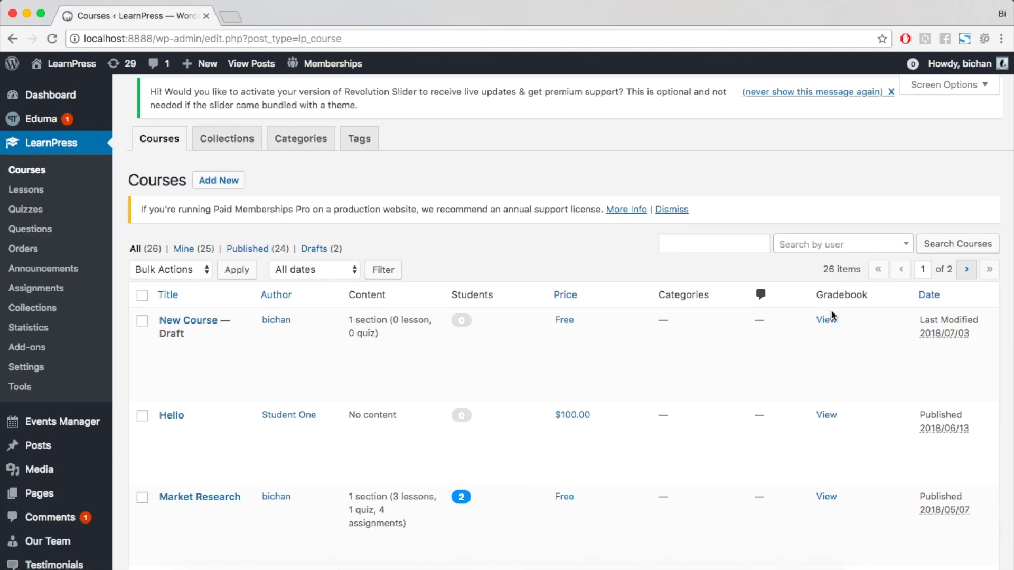
# - View the Market Research gradebook from its Gradebook column link
pyautogui.moveTo(555, 507)
pyautogui.click(827, 496)
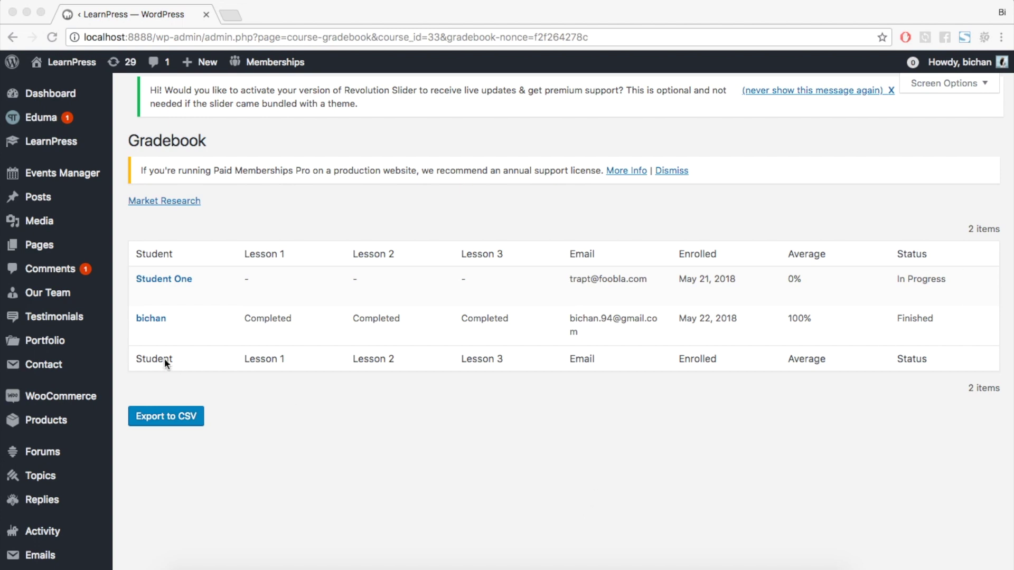
# - Open the Details results for the second student, bichan
pyautogui.click(149, 329)
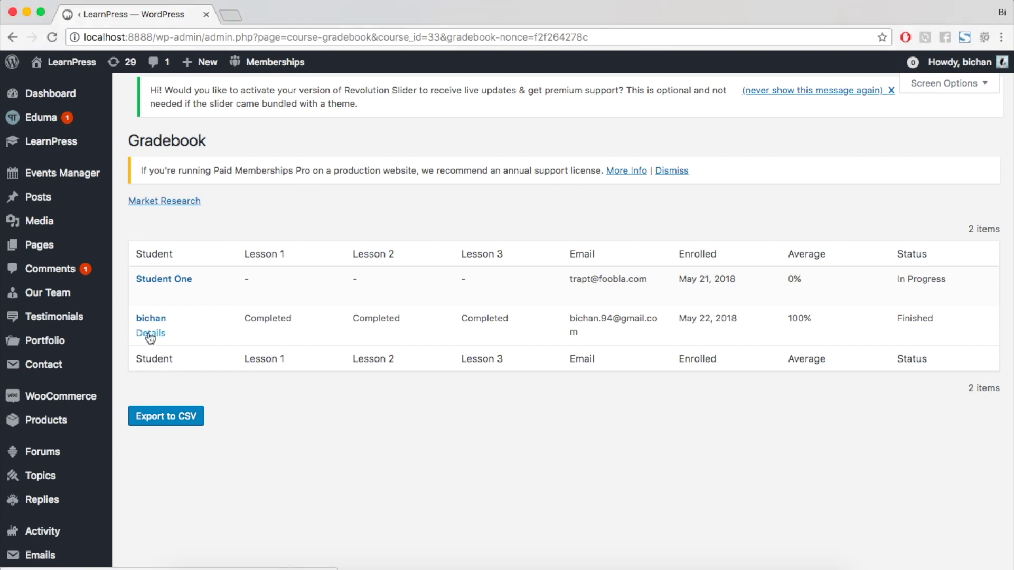
pyautogui.click(149, 333)
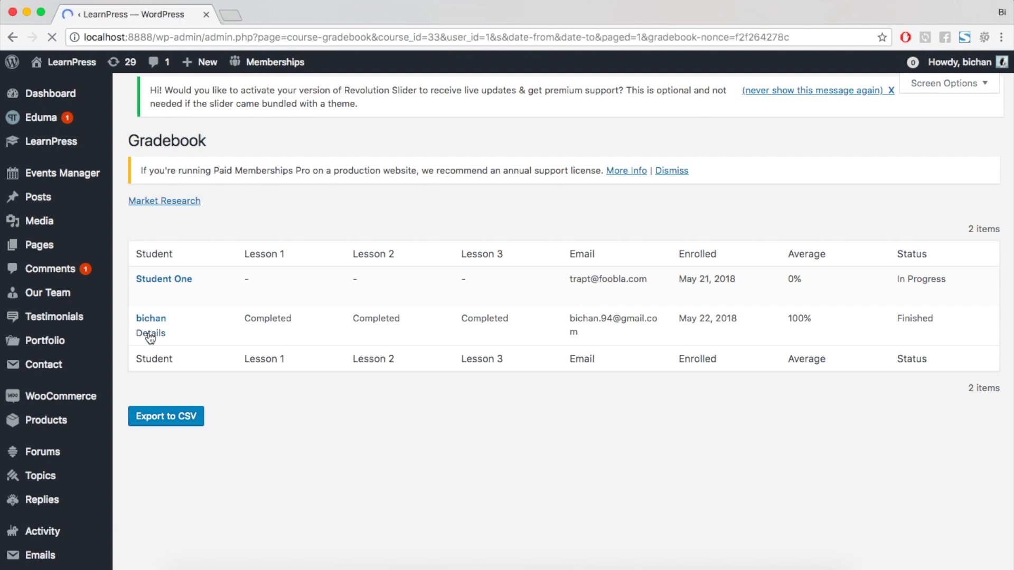
pyautogui.scroll(-5, 150, 339)
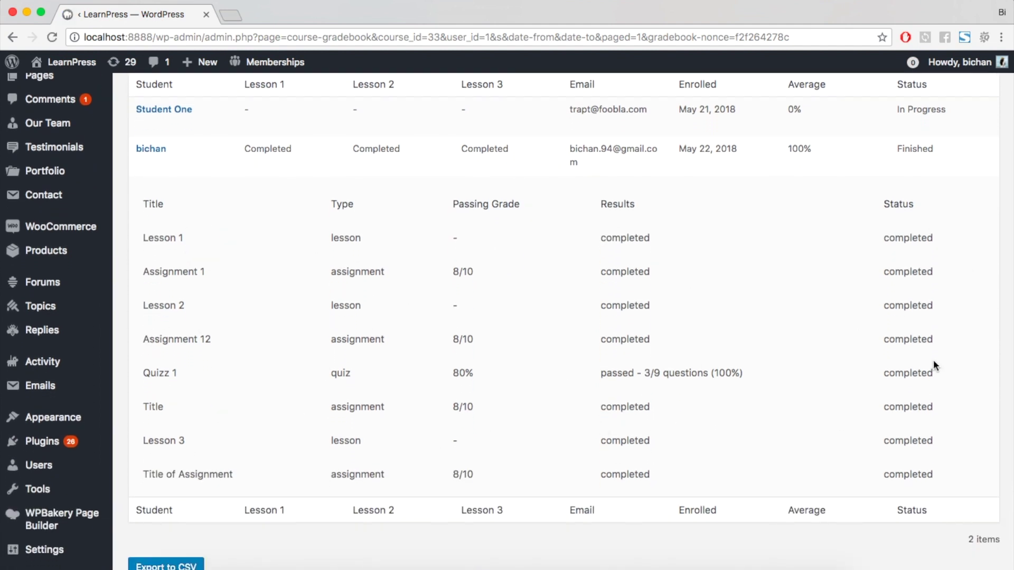
pyautogui.scroll(-3, 805, 200)
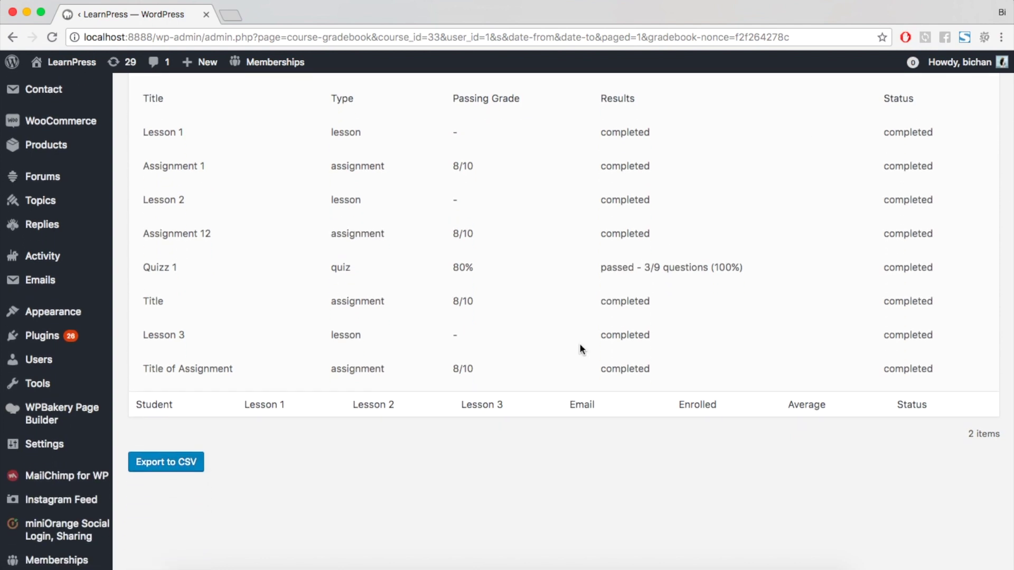
# - Export the Market Research gradebook to CSV and open the downloaded file from Downloads
pyautogui.click(175, 464)
pyautogui.scroll(-2, 175, 462)
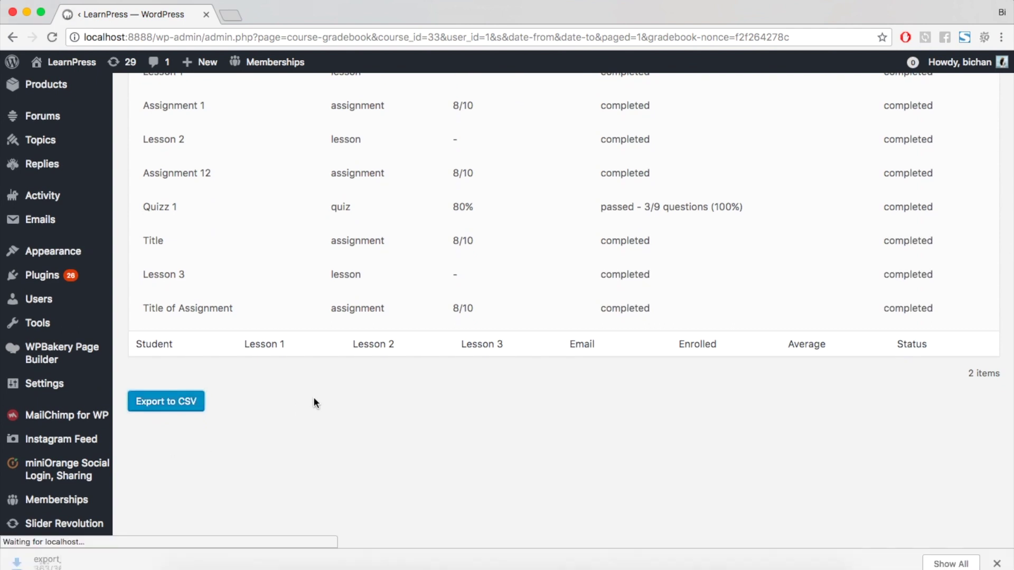
pyautogui.click(781, 558)
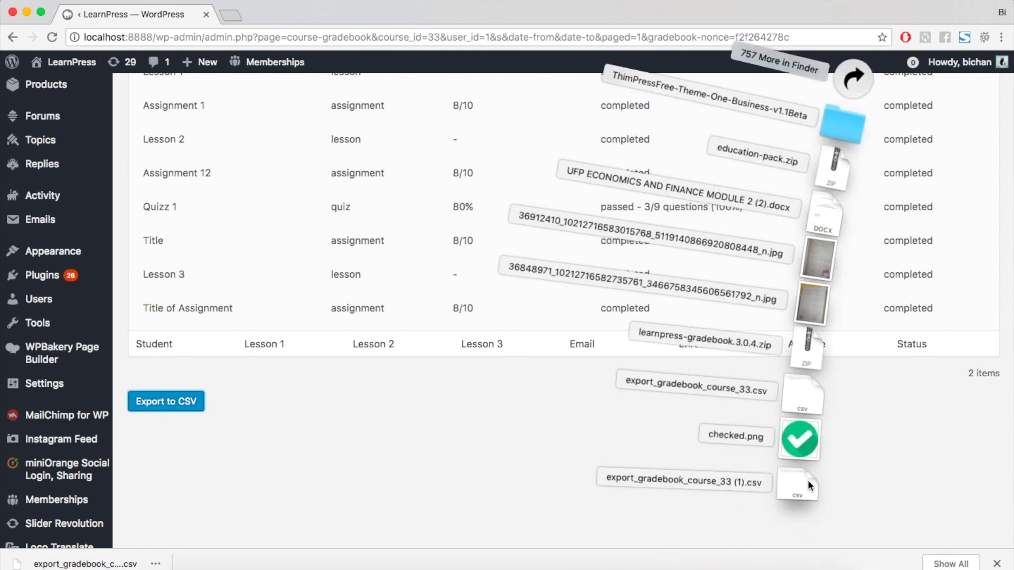
pyautogui.click(808, 479)
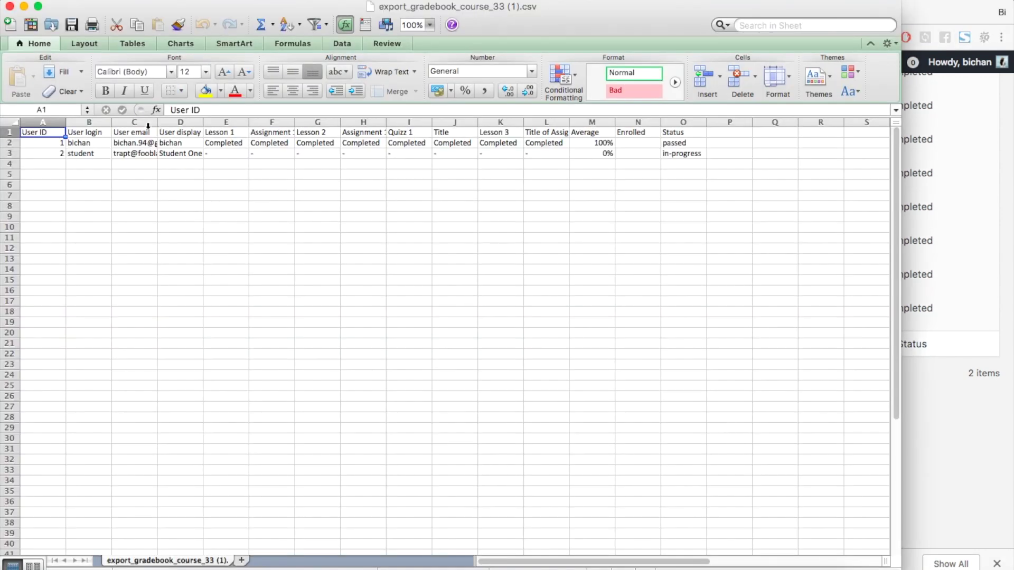
# - Widen column B, select the data range A1:O4, then deselect it
pyautogui.moveTo(108, 121); pyautogui.dragTo(122, 121)
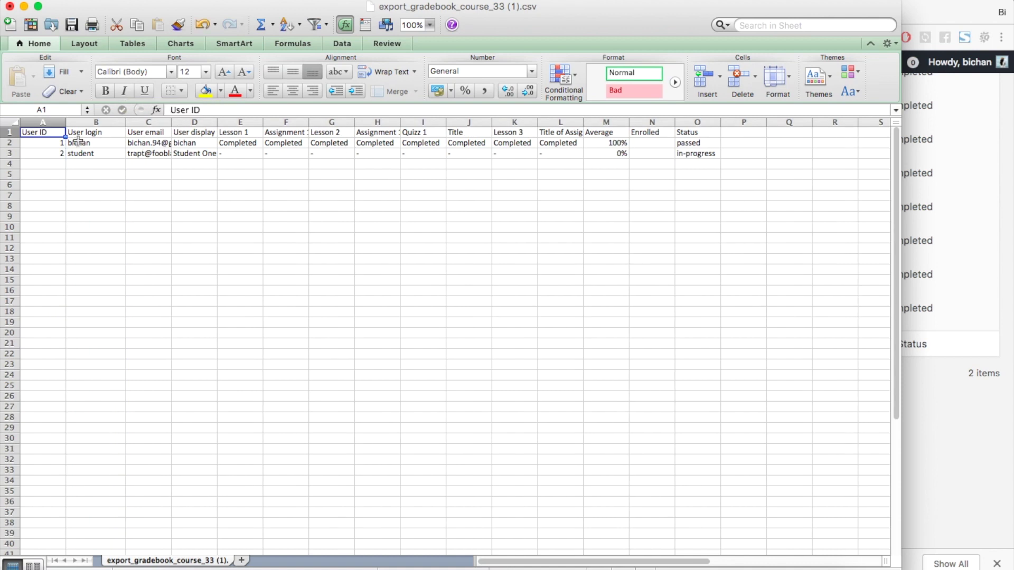
pyautogui.moveTo(43, 133); pyautogui.dragTo(705, 164)
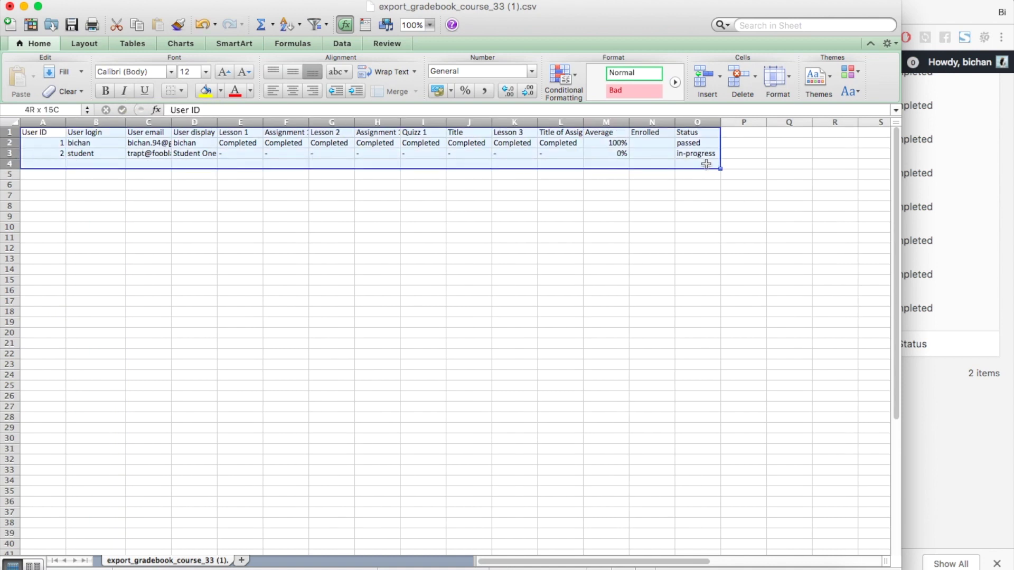
pyautogui.click(749, 173)
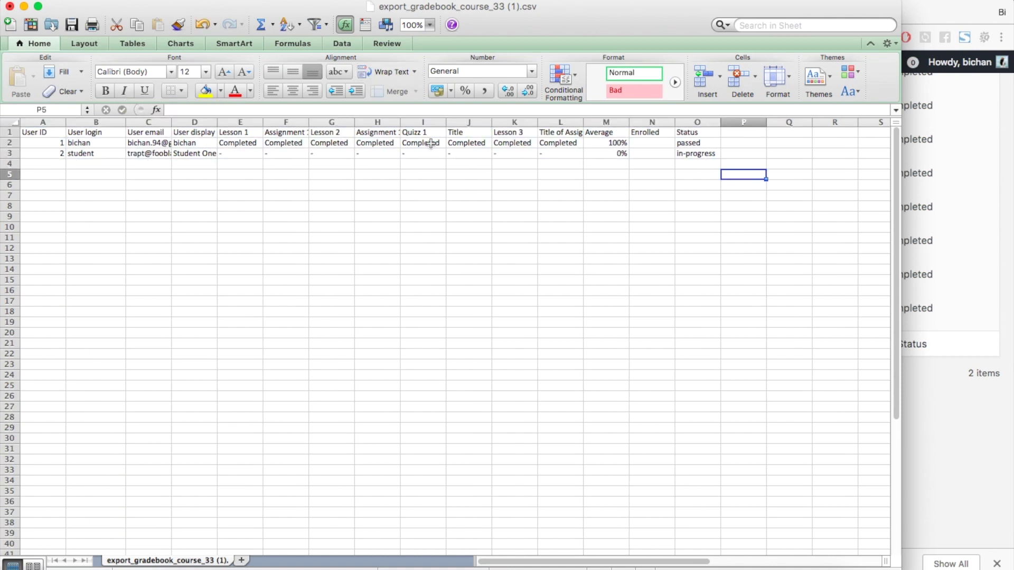
# - Bring the Chrome window with the Market Research gradebook back to the front
pyautogui.click(958, 144)
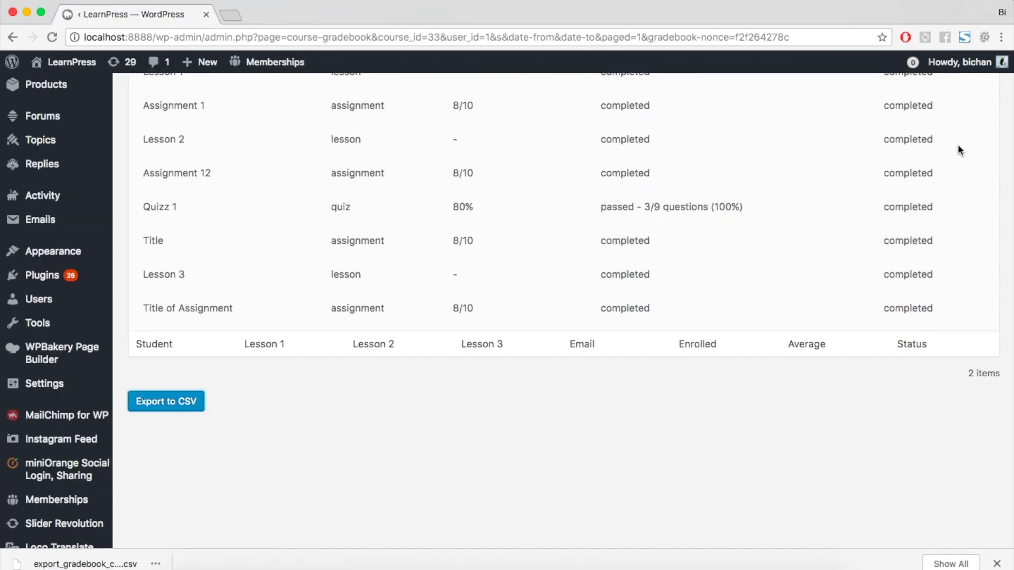
pyautogui.scroll(8, 690, 189)
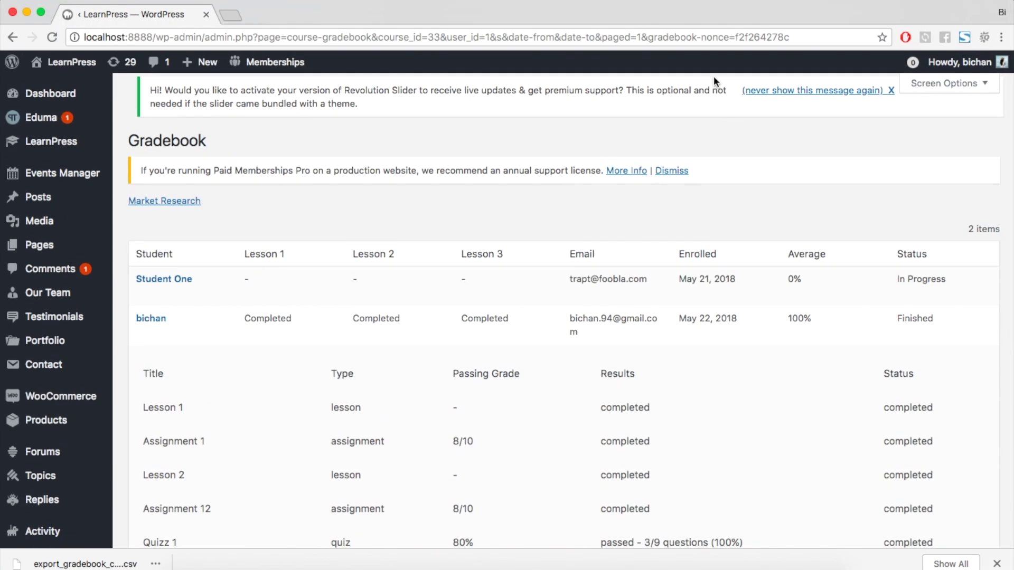